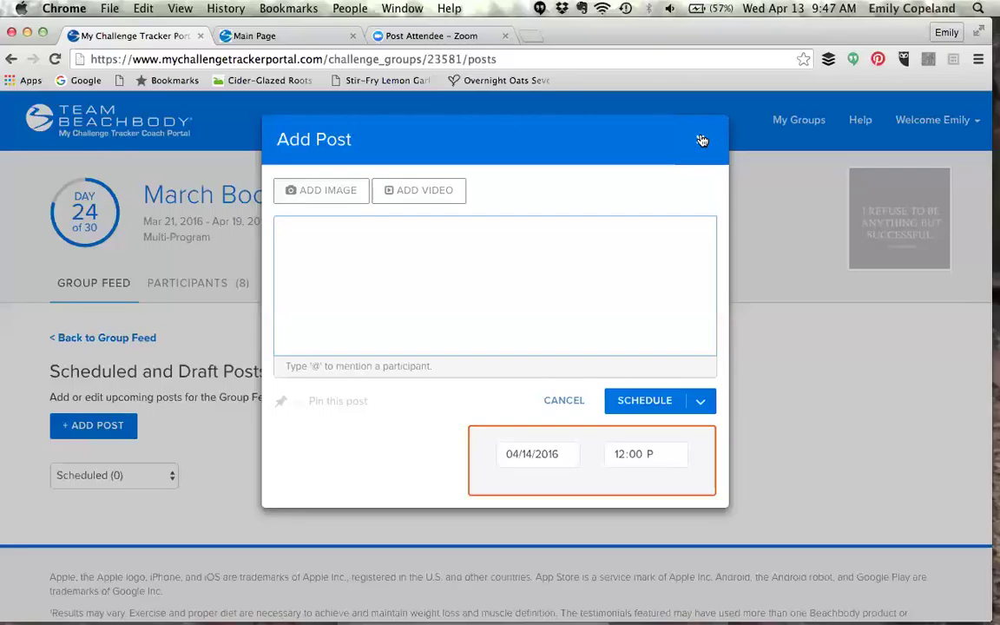
Close the empty new post and open the Spring into Summer Bootcamp group to review its feed
{"action": "left_click", "coordinate": [701, 140]}
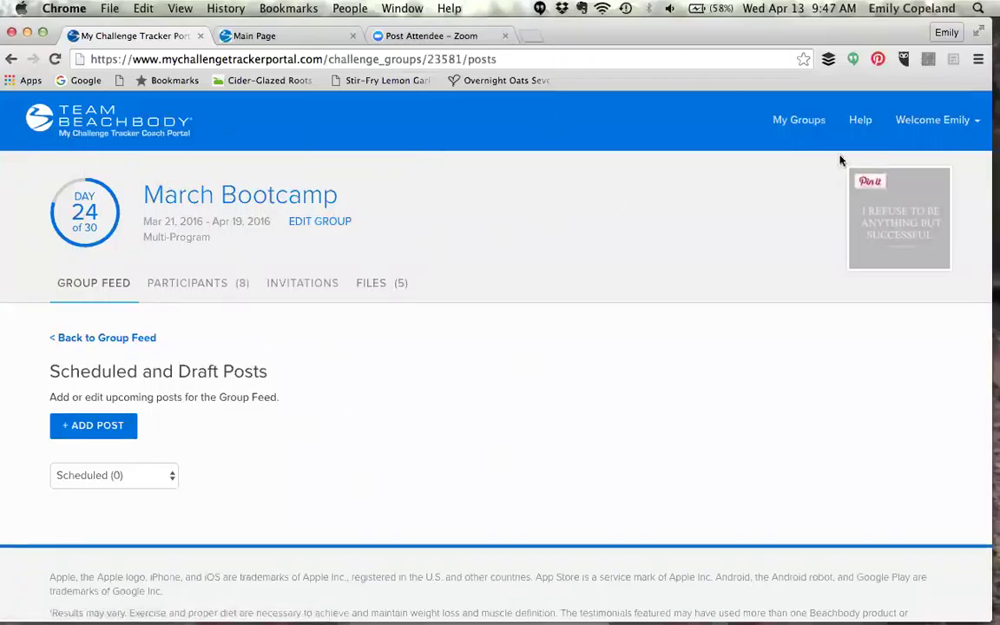
{"action": "left_click", "coordinate": [801, 121]}
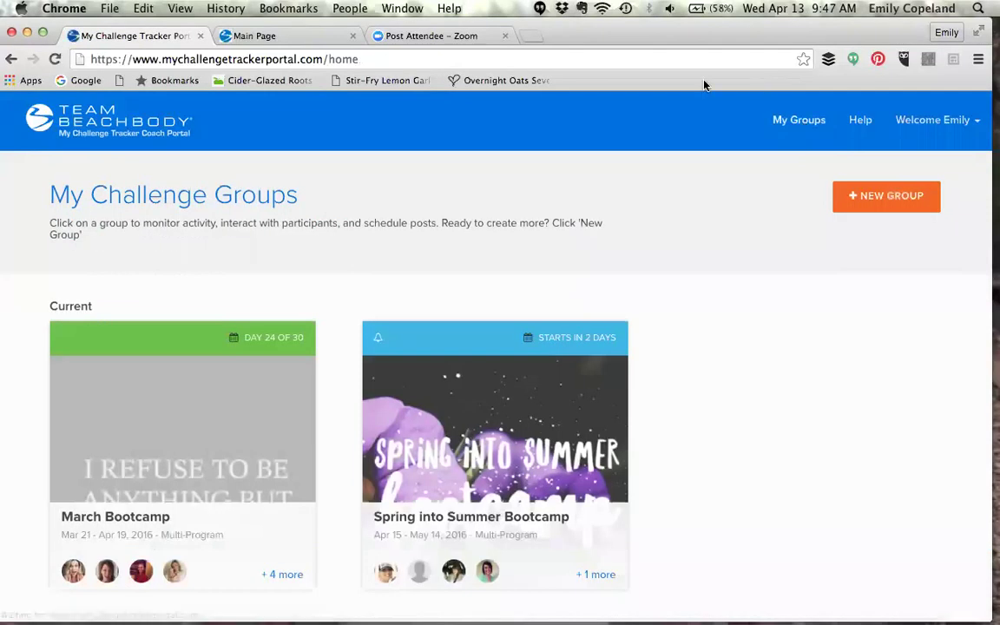
{"action": "left_click", "coordinate": [500, 432]}
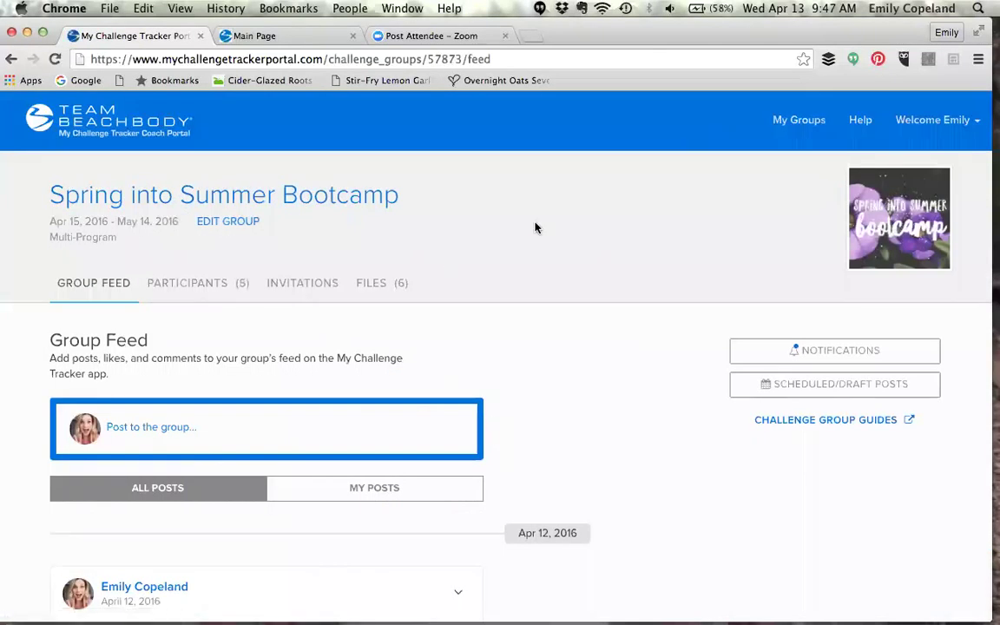
{"action": "scroll", "coordinate": [603, 361], "scroll_direction": "down", "scroll_amount": 1}
{"action": "scroll", "coordinate": [603, 361], "scroll_direction": "down", "scroll_amount": 4}
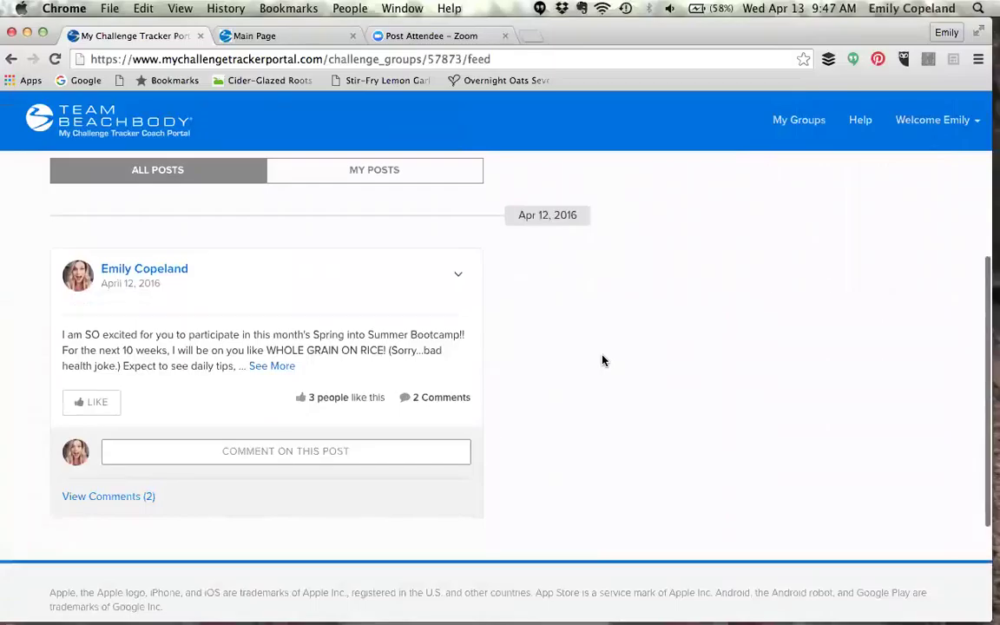
{"action": "scroll", "coordinate": [603, 356], "scroll_direction": "up", "scroll_amount": 3}
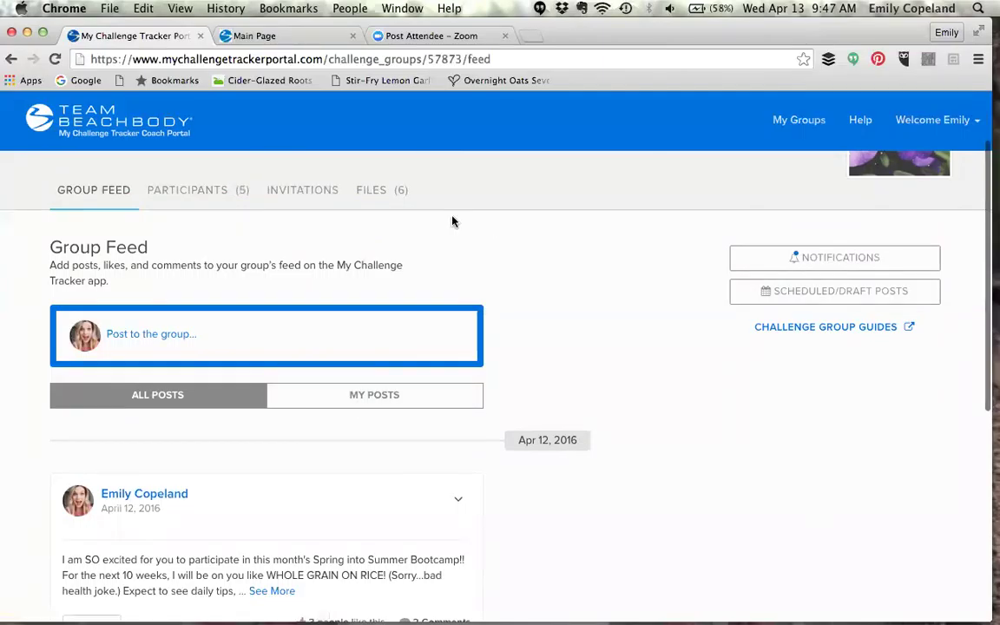
Review the Spring into Summer Bootcamp participants list with its activity, workouts and program details
{"action": "left_click", "coordinate": [207, 190]}
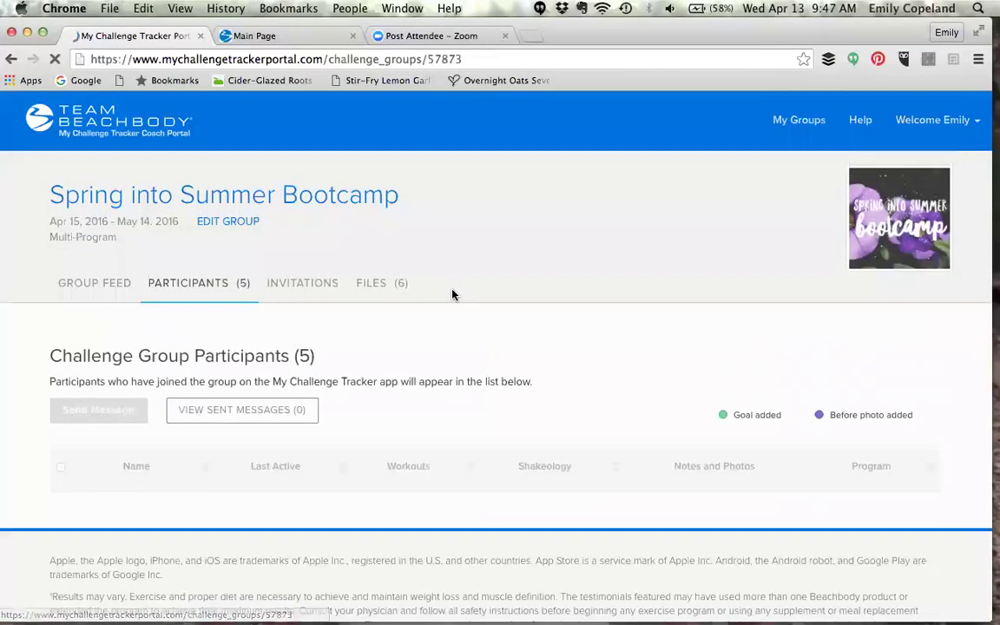
{"action": "scroll", "coordinate": [452, 294], "scroll_direction": "down", "scroll_amount": 5}
{"action": "scroll", "coordinate": [452, 293], "scroll_direction": "up", "scroll_amount": 5}
{"action": "scroll", "coordinate": [452, 293], "scroll_direction": "down", "scroll_amount": 3}
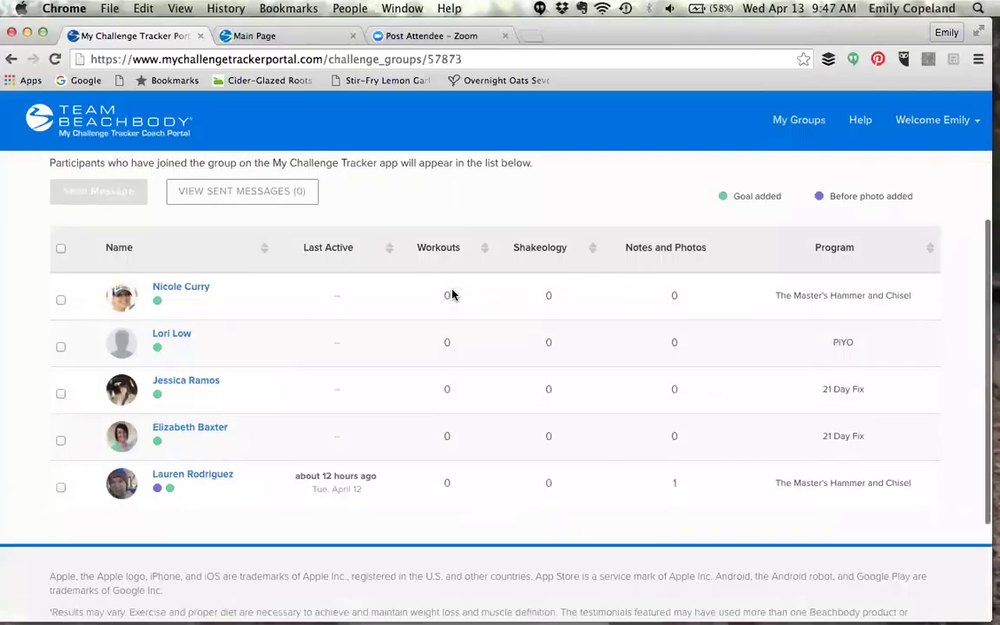
{"action": "scroll", "coordinate": [424, 353], "scroll_direction": "up", "scroll_amount": 3}
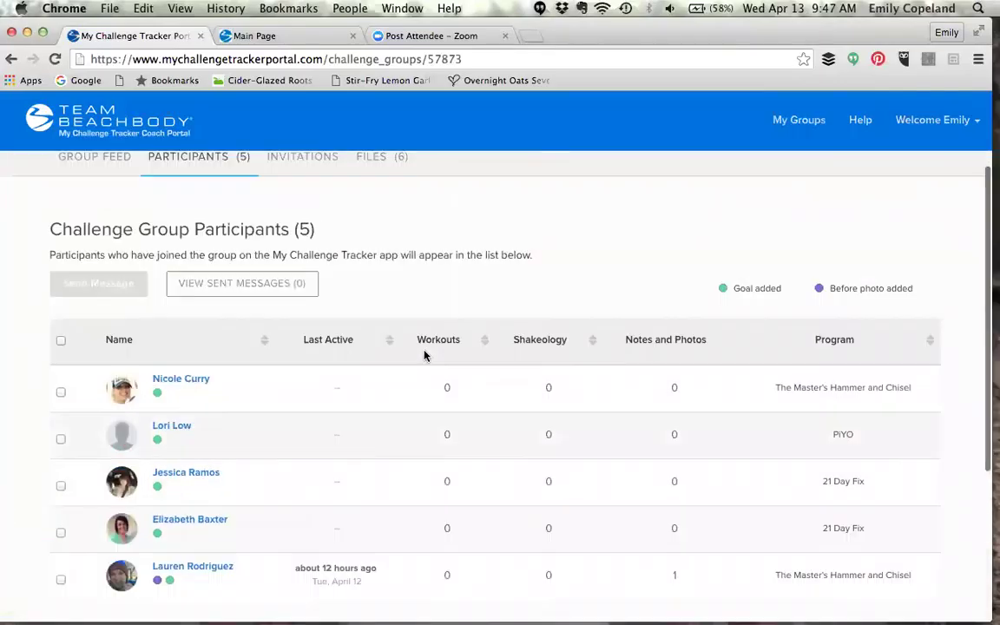
{"action": "scroll", "coordinate": [313, 418], "scroll_direction": "up", "scroll_amount": 1}
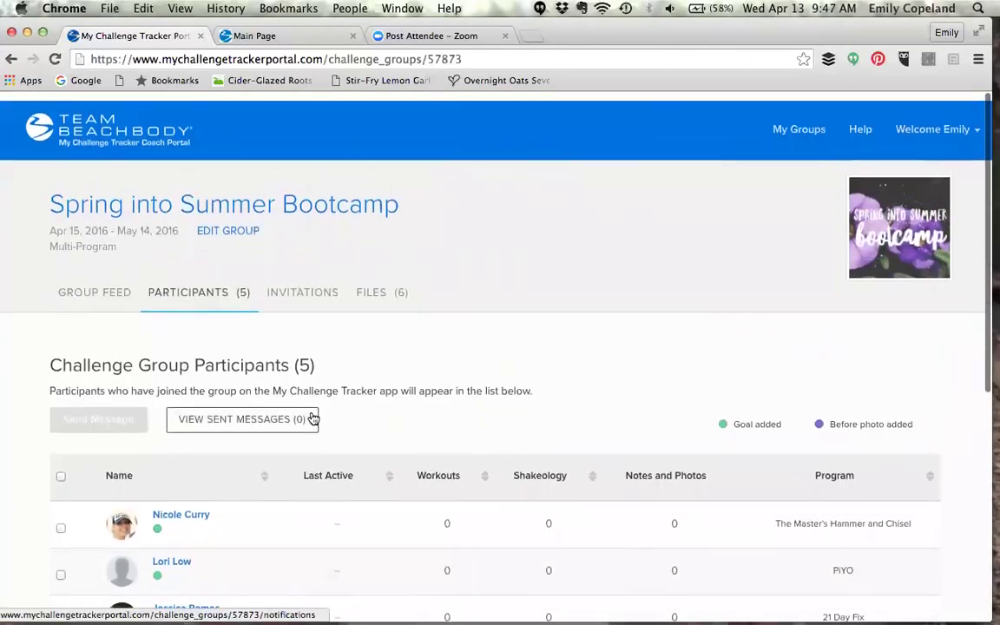
Review the PDF files uploaded for the Spring into Summer Bootcamp group
{"action": "left_click", "coordinate": [388, 285]}
{"action": "scroll", "coordinate": [458, 320], "scroll_direction": "down", "scroll_amount": 5}
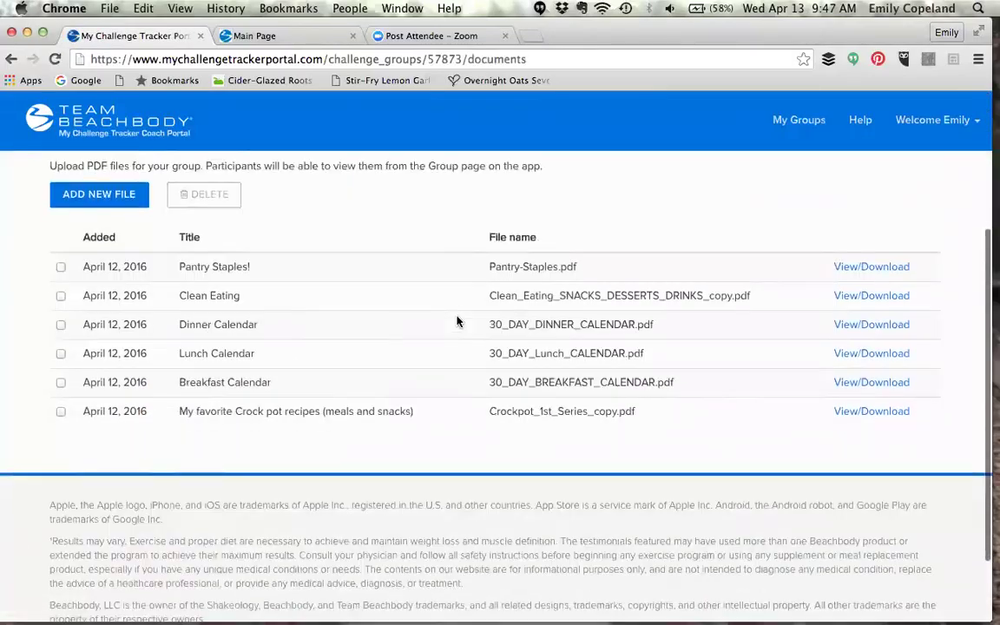
{"action": "scroll", "coordinate": [635, 393], "scroll_direction": "up", "scroll_amount": 5}
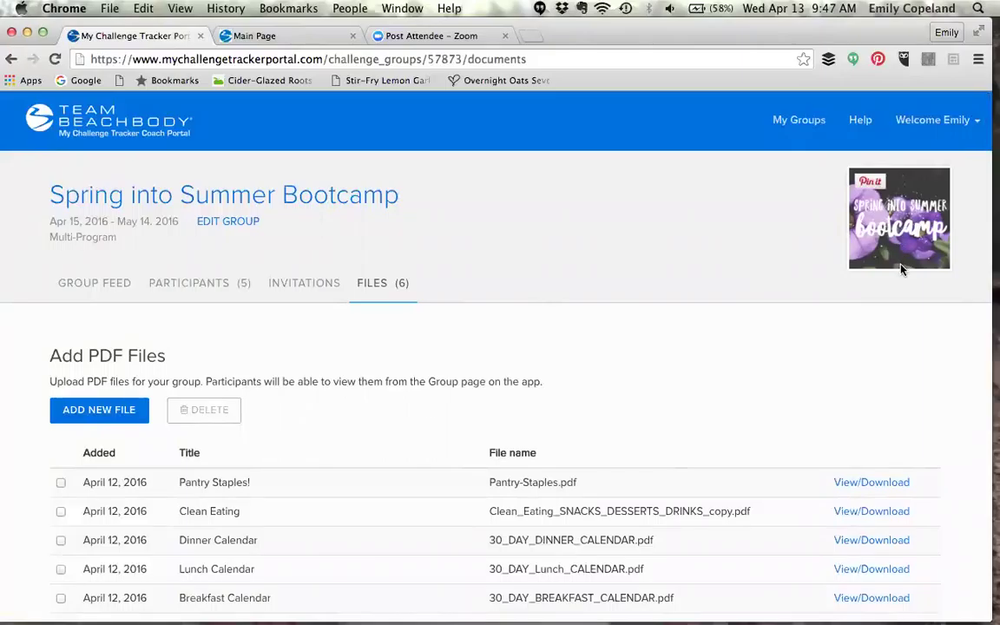
{"action": "left_click", "coordinate": [910, 122]}
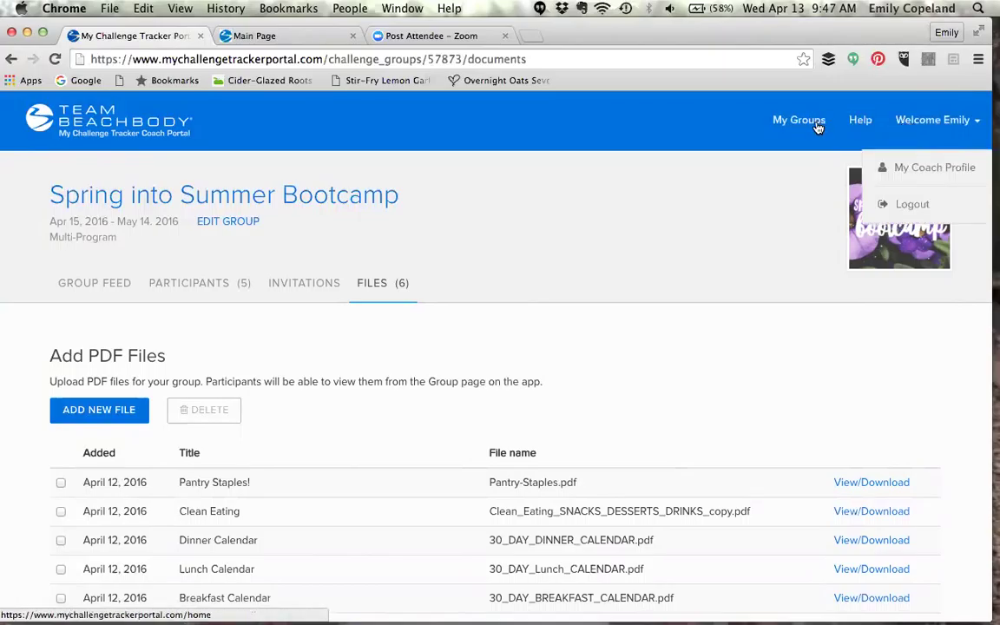
{"action": "left_click", "coordinate": [568, 158]}
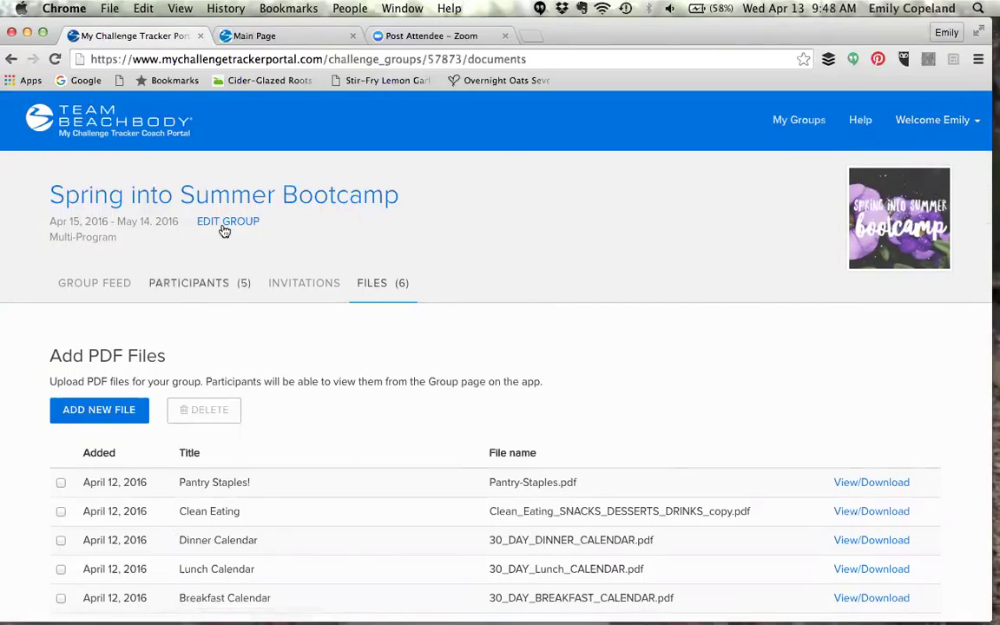
View the group's invitations page briefly and return to its participants list
{"action": "left_click", "coordinate": [275, 286]}
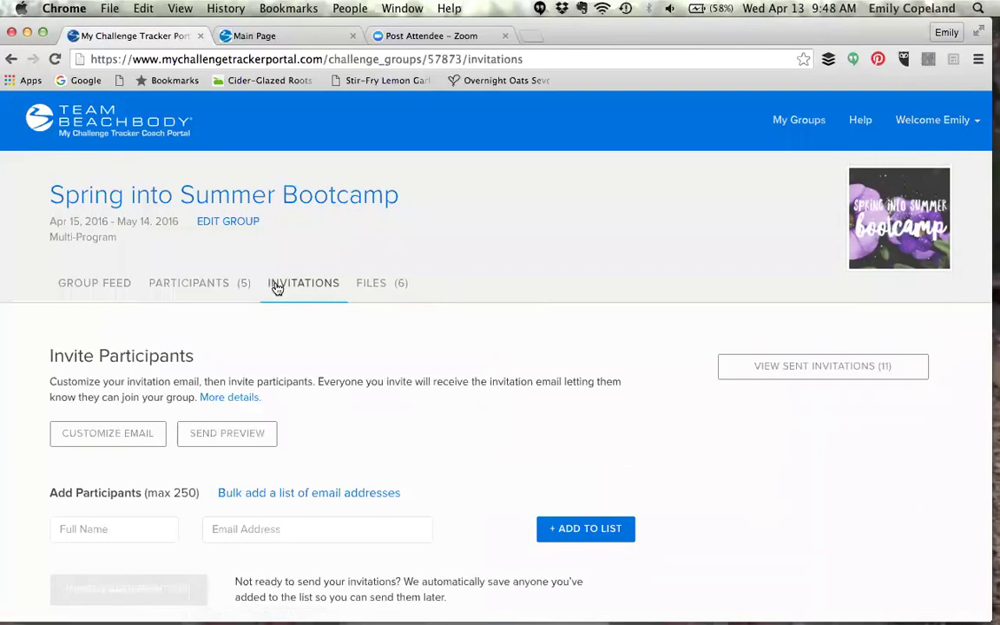
{"action": "left_click", "coordinate": [229, 274]}
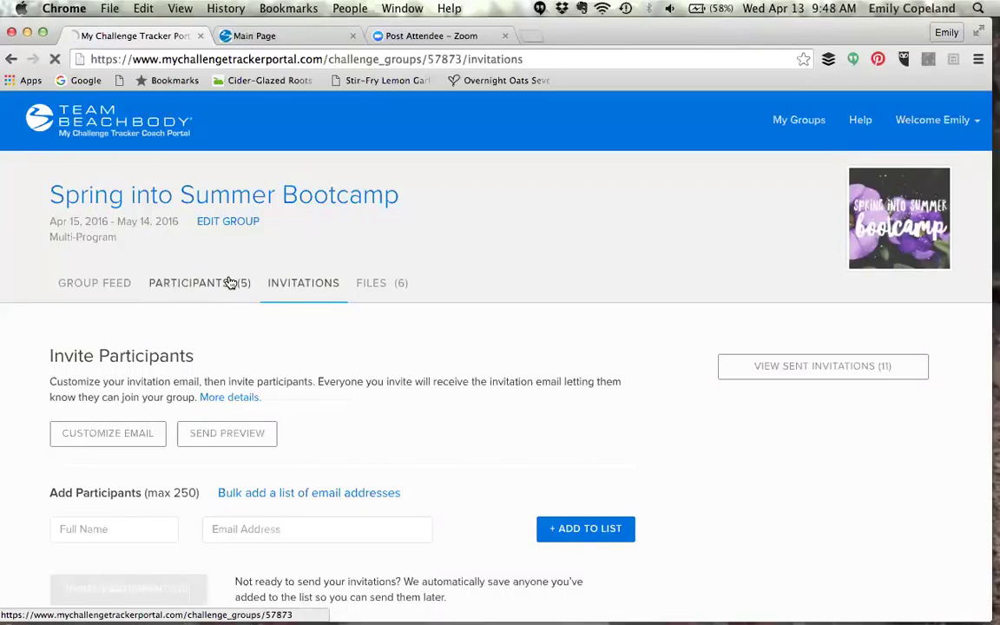
{"action": "scroll", "coordinate": [397, 446], "scroll_direction": "down", "scroll_amount": 3}
{"action": "scroll", "coordinate": [398, 446], "scroll_direction": "up", "scroll_amount": 3}
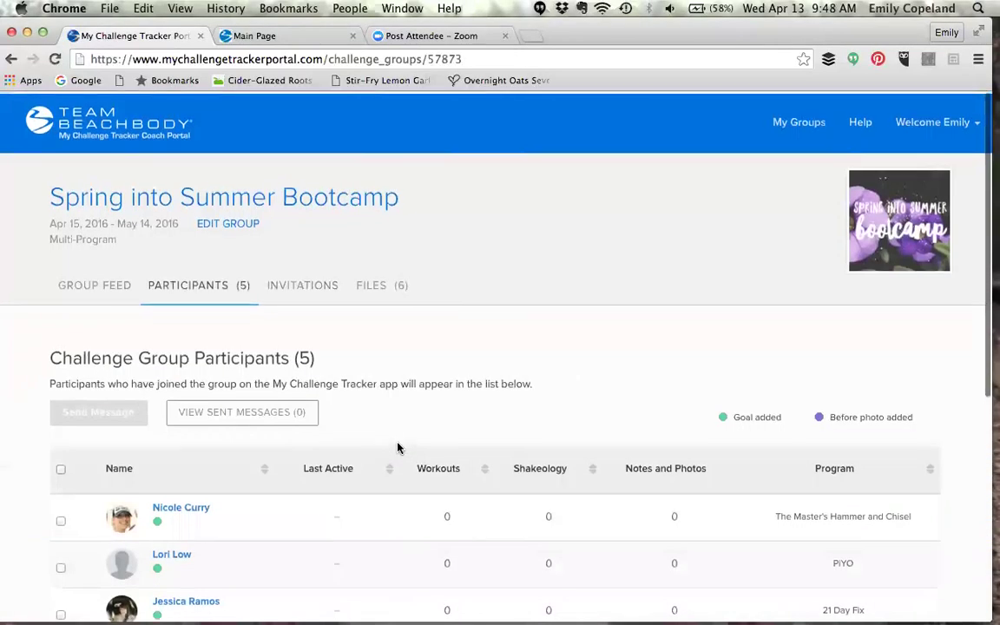
Open the group's invitations page and display the list of sent invitations
{"action": "left_click", "coordinate": [297, 285]}
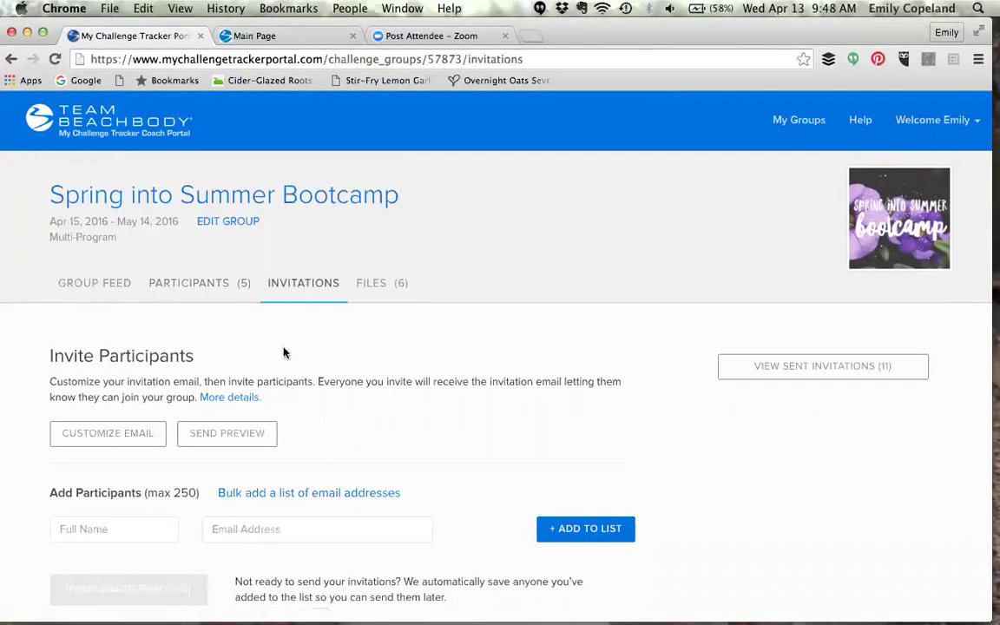
{"action": "scroll", "coordinate": [390, 425], "scroll_direction": "down", "scroll_amount": 3}
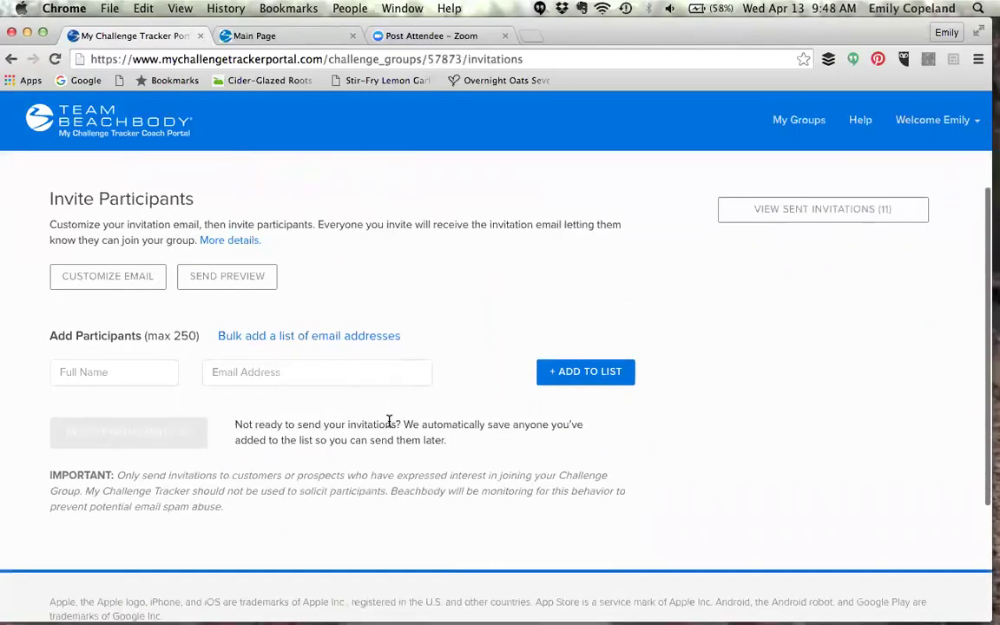
{"action": "left_click", "coordinate": [812, 219]}
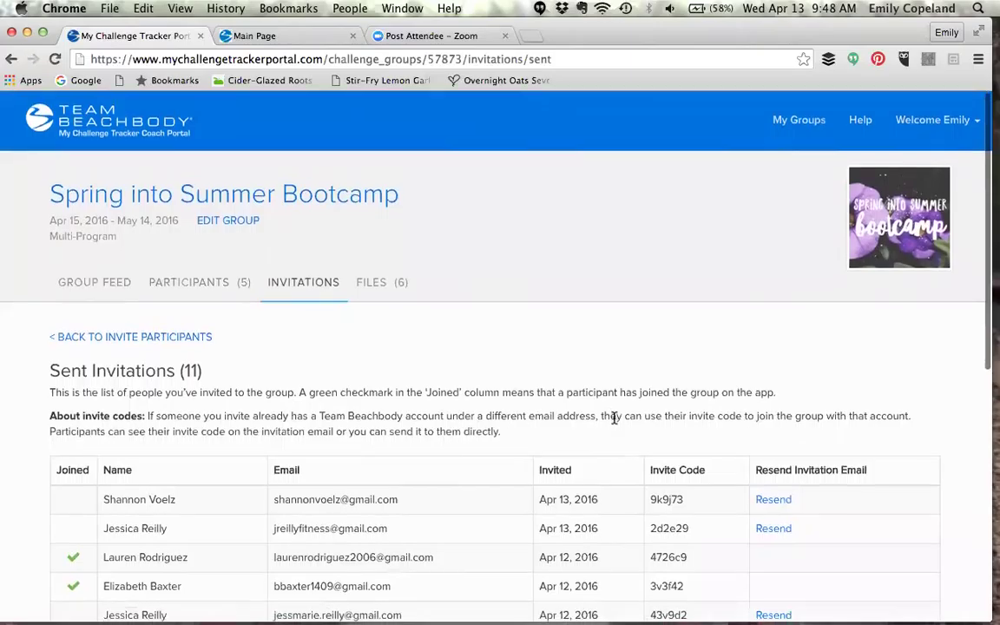
{"action": "scroll", "coordinate": [613, 416], "scroll_direction": "down", "scroll_amount": 3}
Highlight the invite codes of the two invitations sent Apr 13, 2016, and return to the My Challenge Groups overview
{"action": "left_click_drag", "start_coordinate": [682, 251], "coordinate": [648, 251]}
{"action": "left_click_drag", "start_coordinate": [690, 280], "coordinate": [649, 280]}
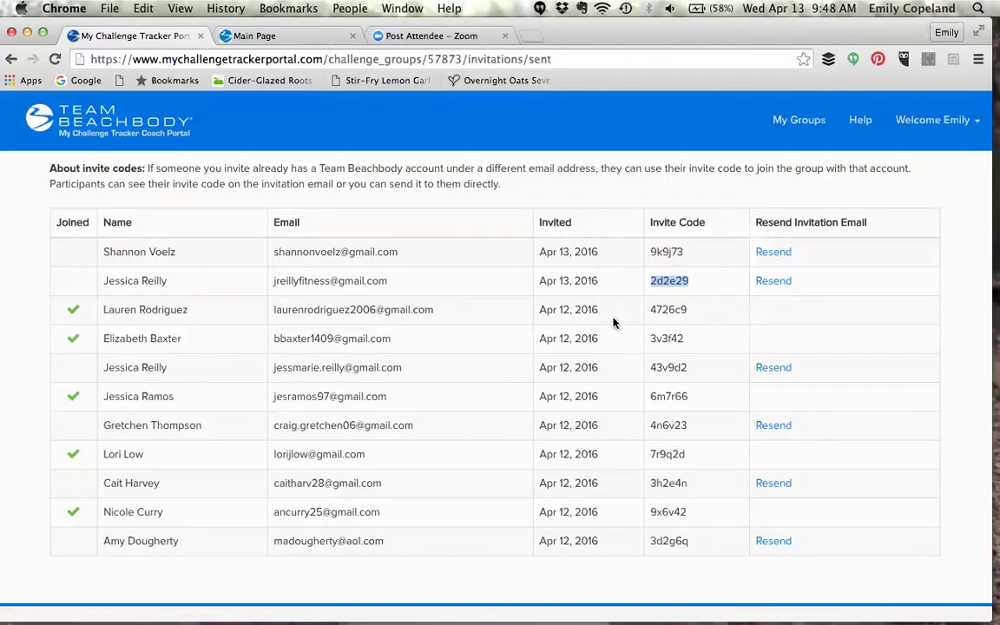
{"action": "scroll", "coordinate": [614, 268], "scroll_direction": "up", "scroll_amount": 5}
{"action": "scroll", "coordinate": [614, 270], "scroll_direction": "up", "scroll_amount": 1}
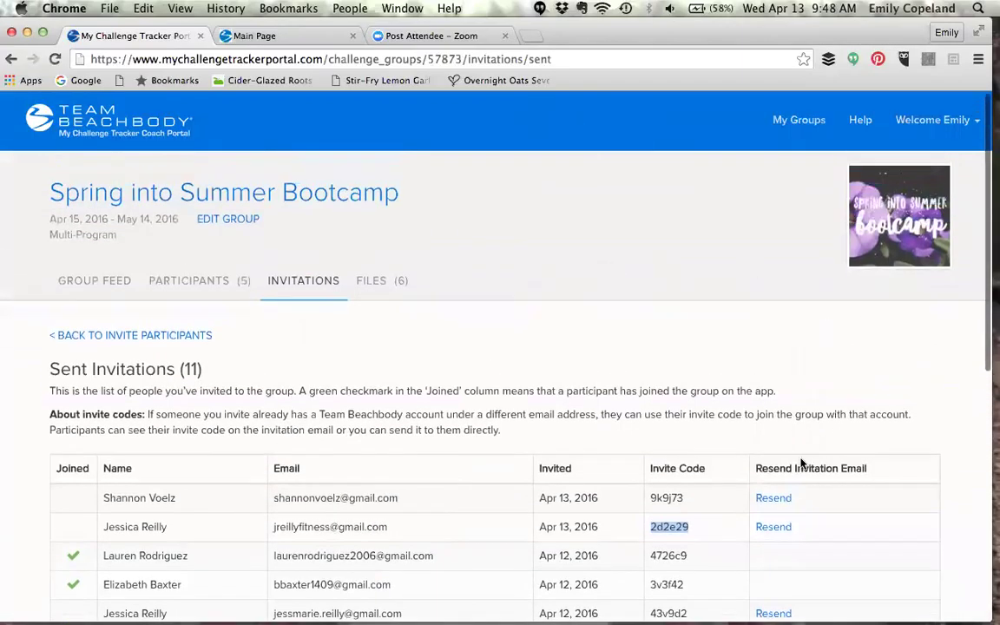
{"action": "left_click_drag", "start_coordinate": [684, 498], "coordinate": [652, 498]}
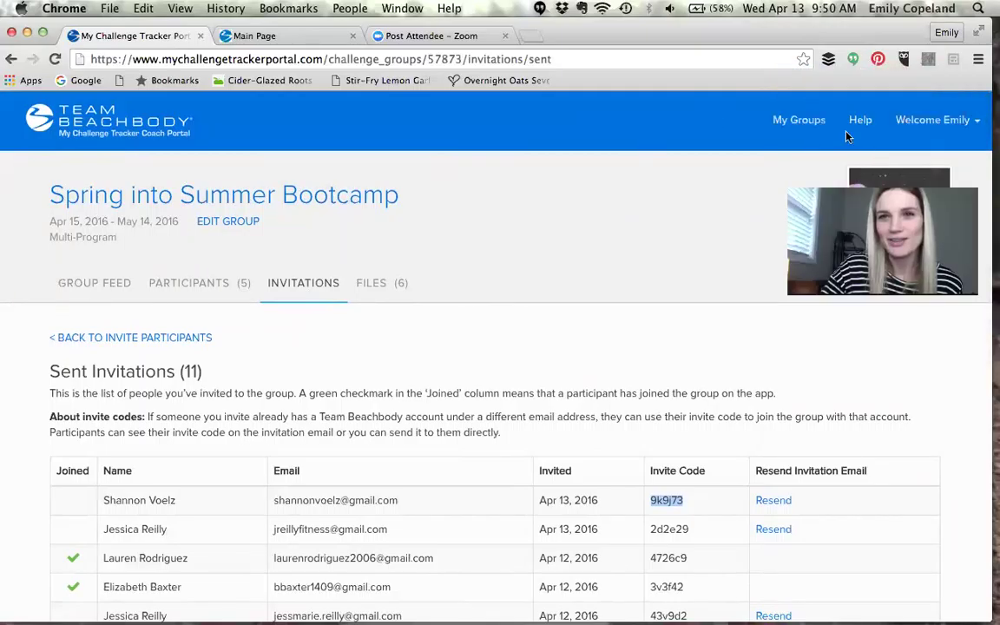
{"action": "left_click", "coordinate": [810, 120]}
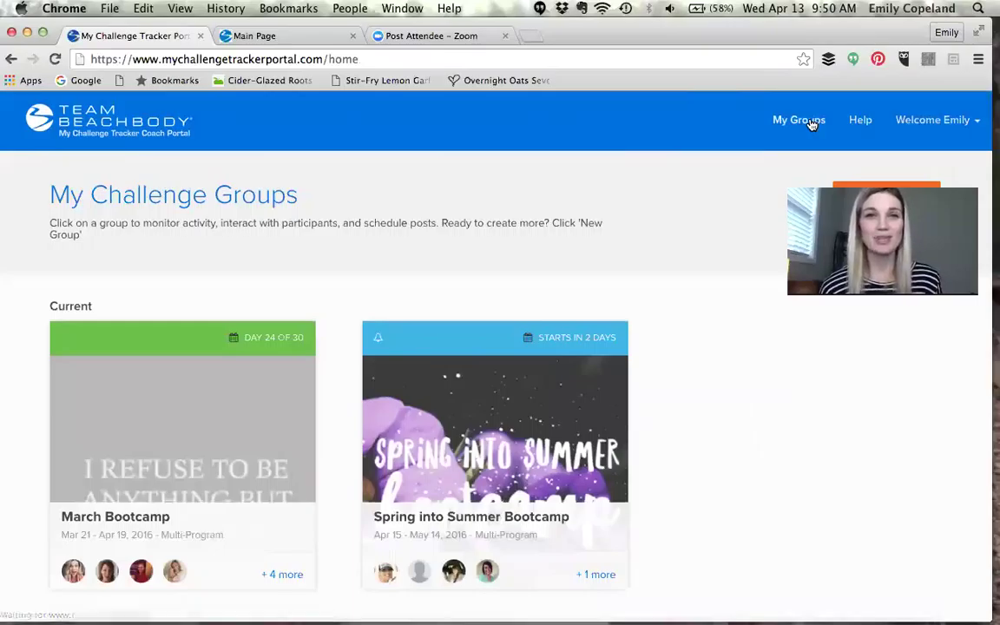